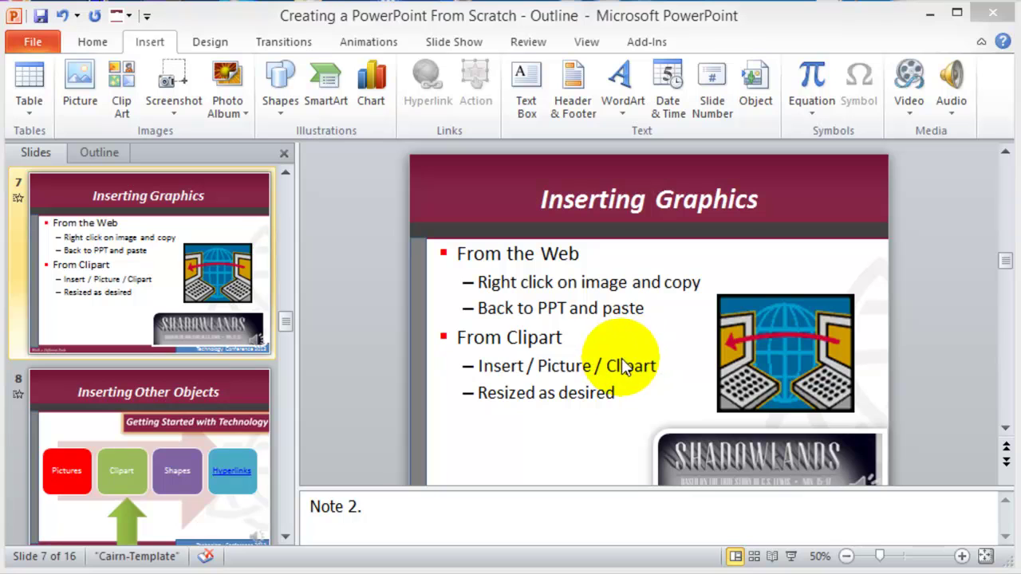
# Step: Insert a screen clipping of the desktop's Google Chrome and Google Drive icons on slide 9 and enlarge it to about 3.91" by 3.97"
pyautogui.click(171, 467)
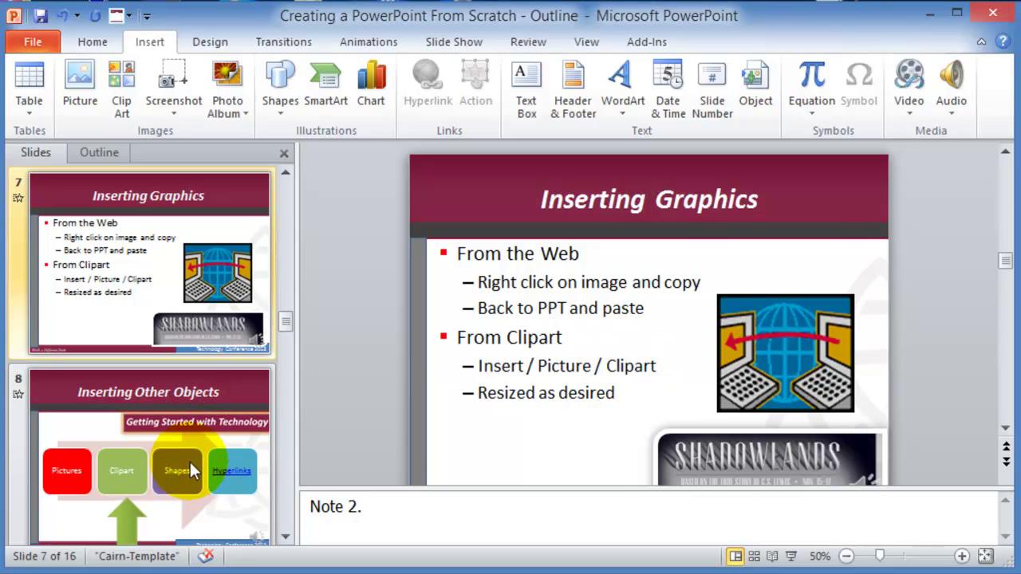
pyautogui.scroll(-2, 190, 459)
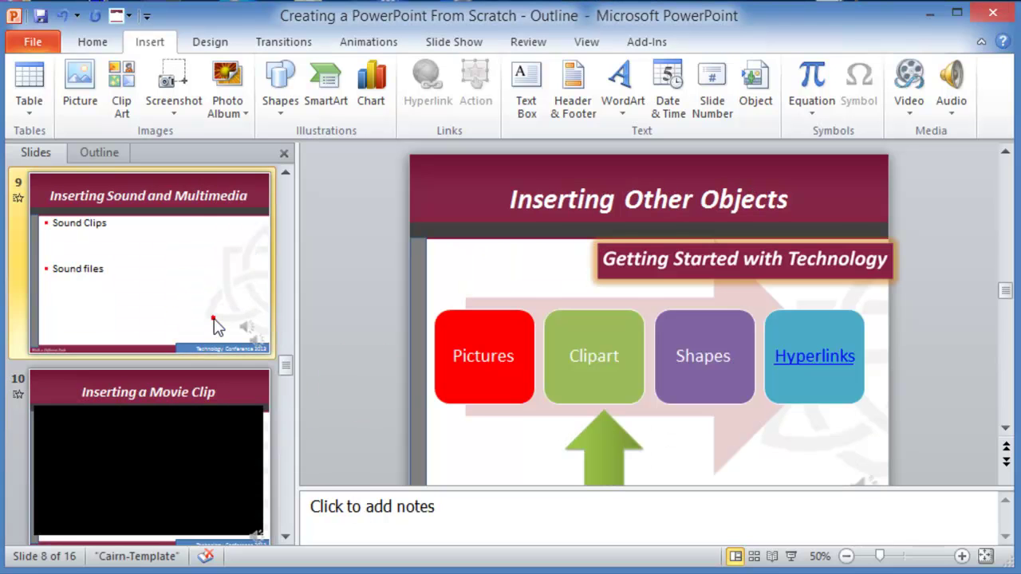
pyautogui.click(216, 323)
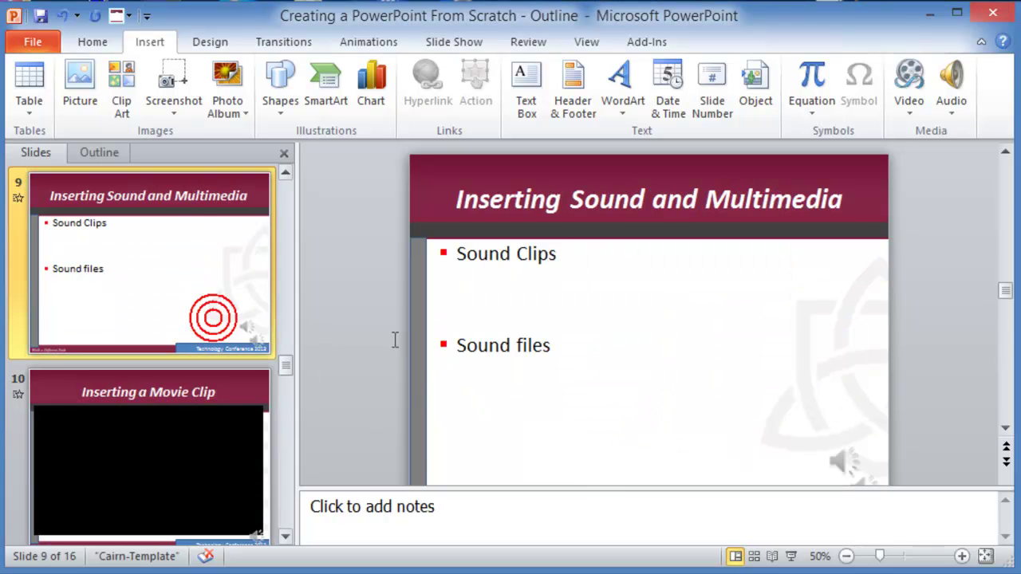
pyautogui.click(175, 83)
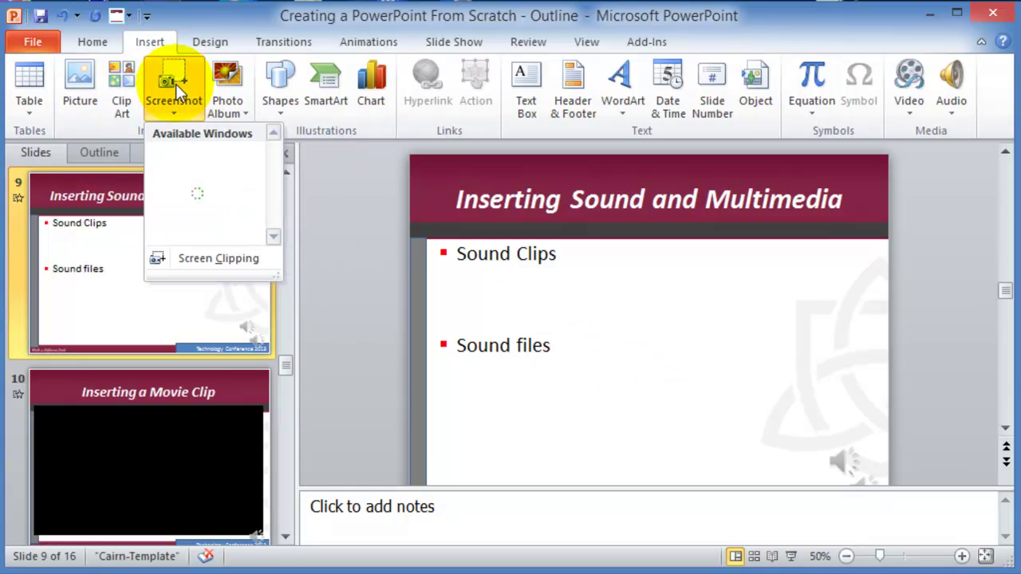
pyautogui.click(222, 258)
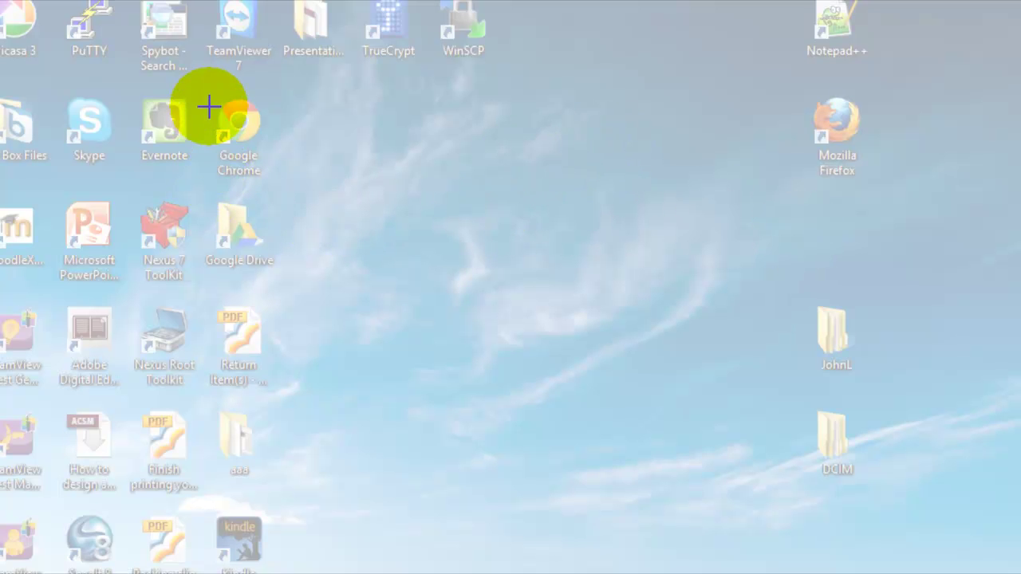
pyautogui.moveTo(210, 107); pyautogui.dragTo(392, 296)
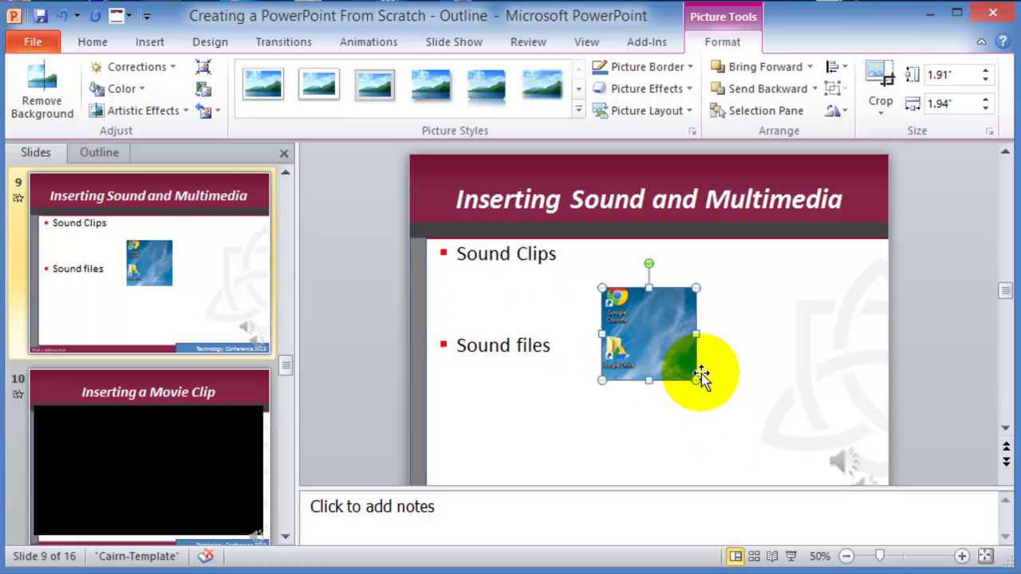
pyautogui.moveTo(696, 379); pyautogui.dragTo(792, 415)
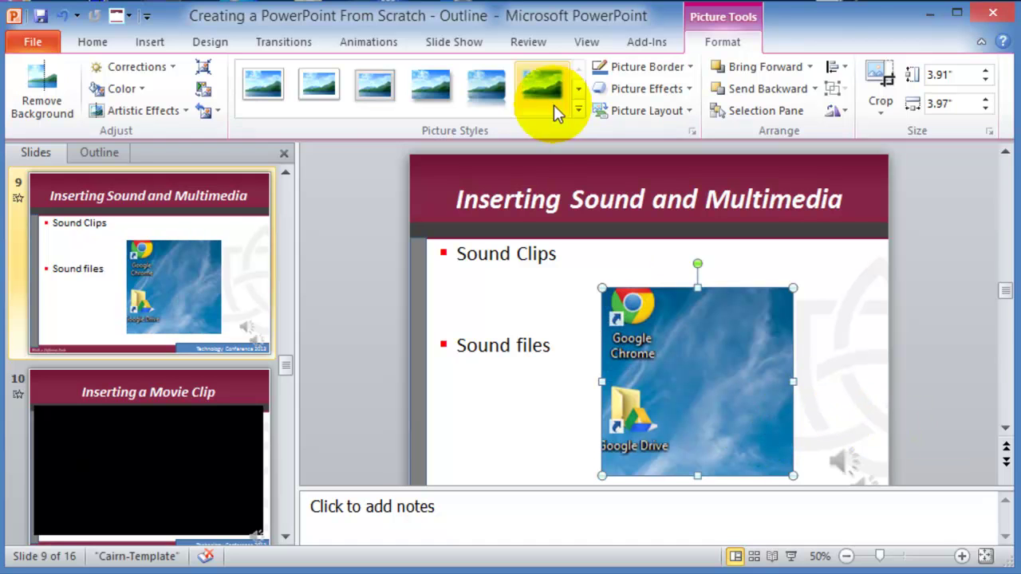
# Step: Give the clipping a rounded, reflected picture style and move it toward the slide's right edge
pyautogui.click(486, 89)
pyautogui.moveTo(733, 379); pyautogui.dragTo(821, 381)
pyautogui.click(645, 383)
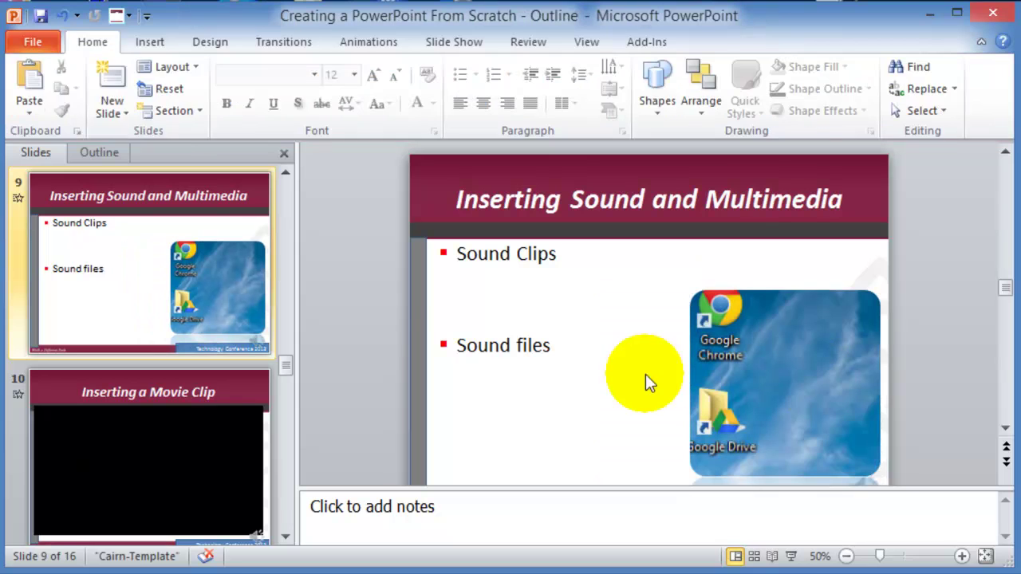
# Step: Start a new photo album and add all four pictures from the Samsung Galaxy S3 folder
pyautogui.click(151, 44)
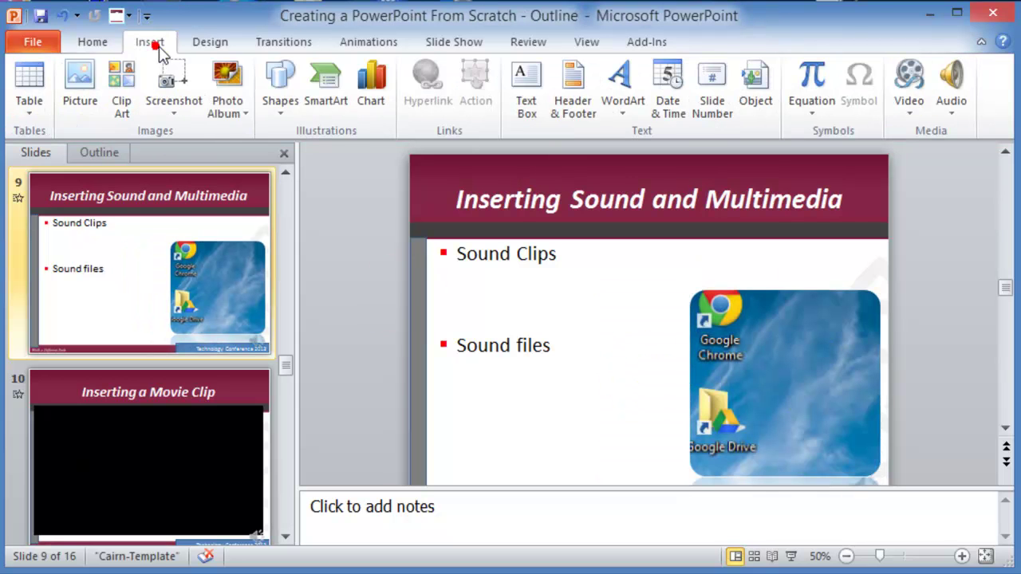
pyautogui.click(243, 112)
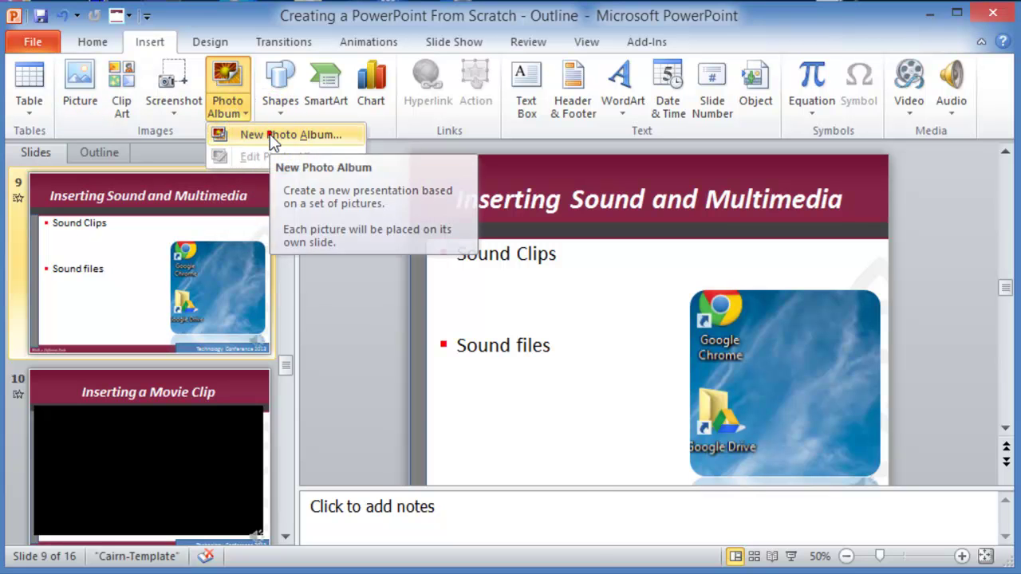
pyautogui.click(270, 134)
pyautogui.moveTo(335, 307); pyautogui.dragTo(493, 93)
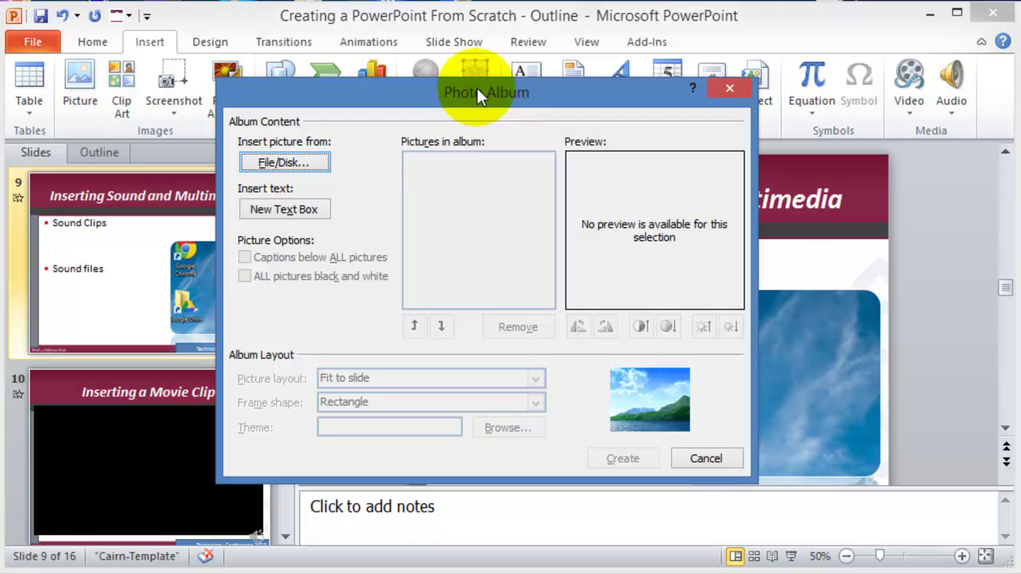
pyautogui.click(301, 163)
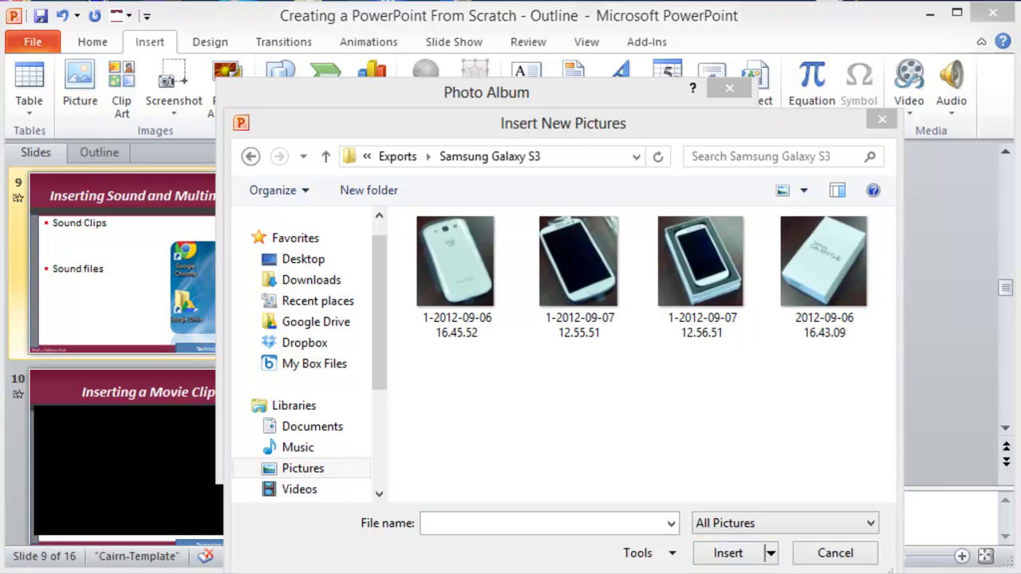
pyautogui.moveTo(870, 387); pyautogui.dragTo(423, 269)
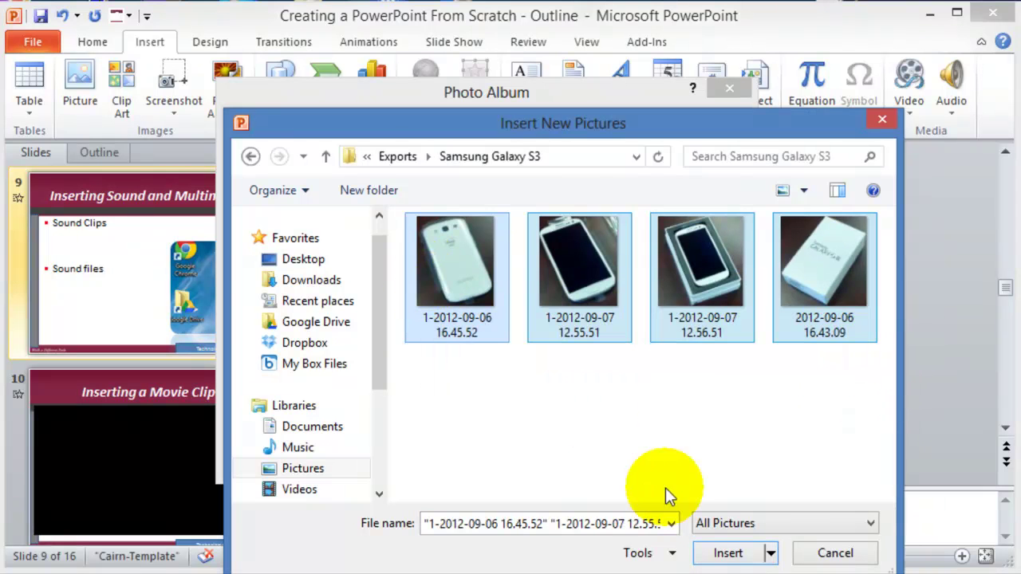
pyautogui.click(728, 554)
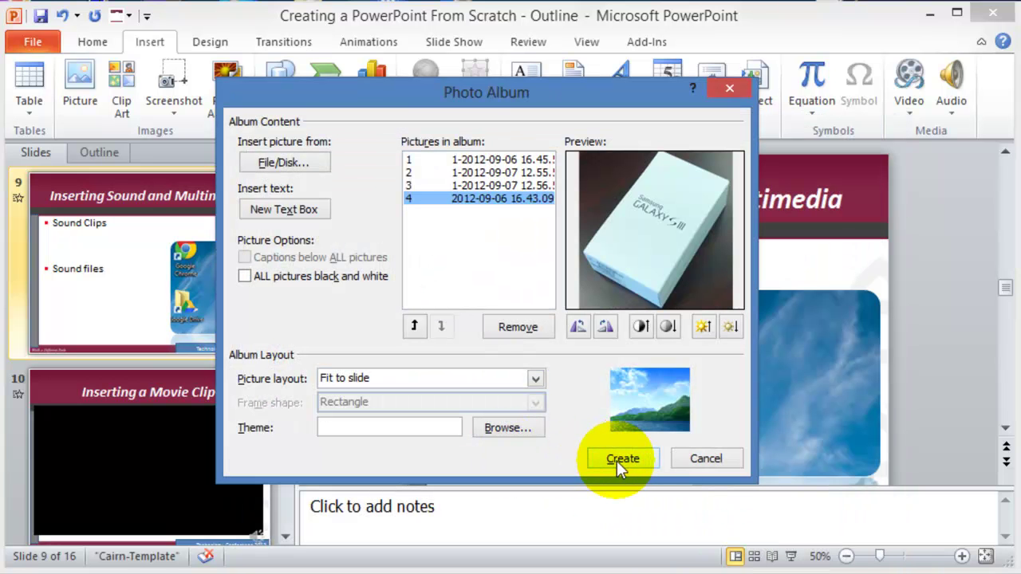
# Step: Keep the album's picture layout as Fit to slide and create the album
pyautogui.click(358, 380)
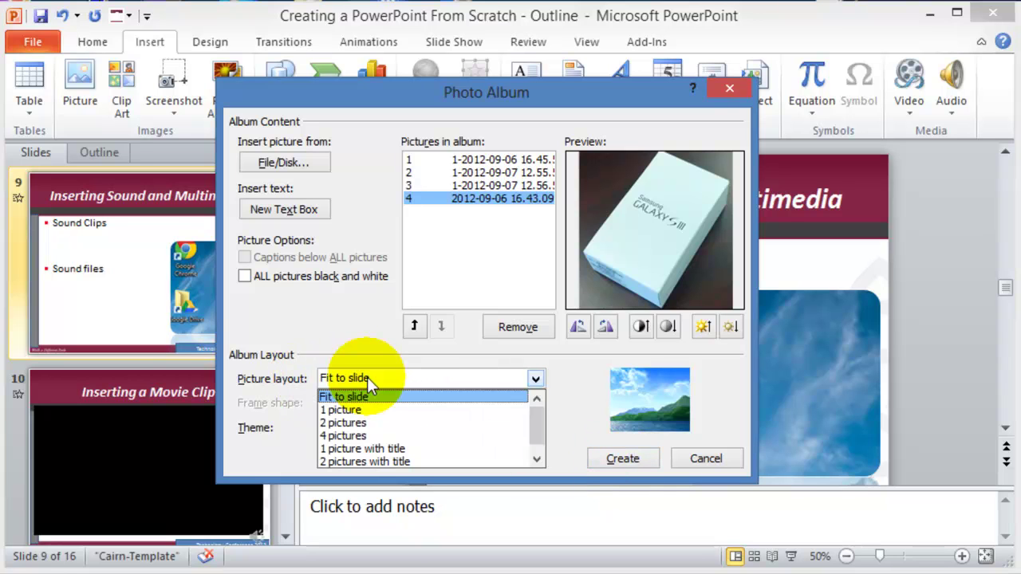
pyautogui.click(367, 382)
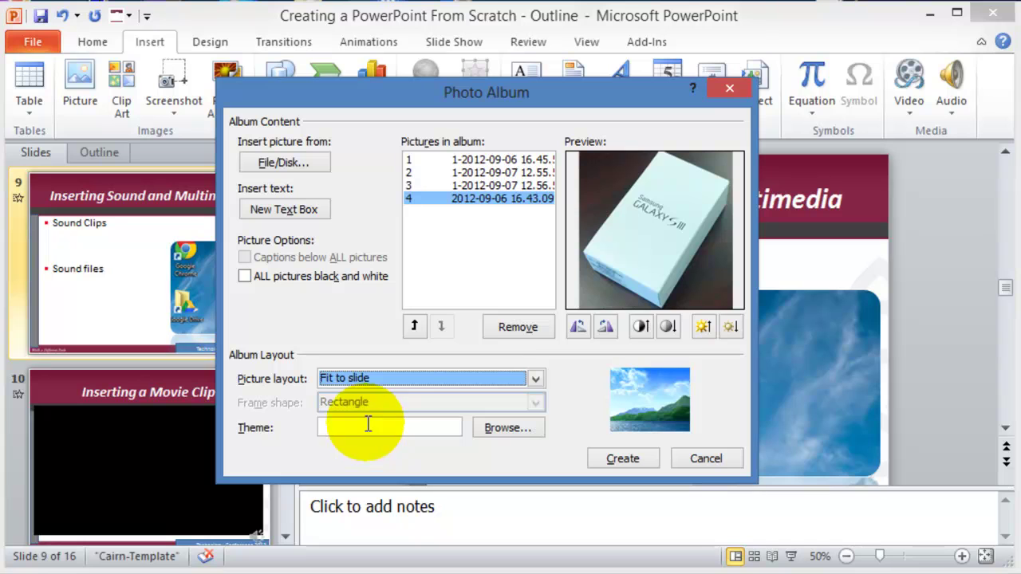
pyautogui.click(628, 458)
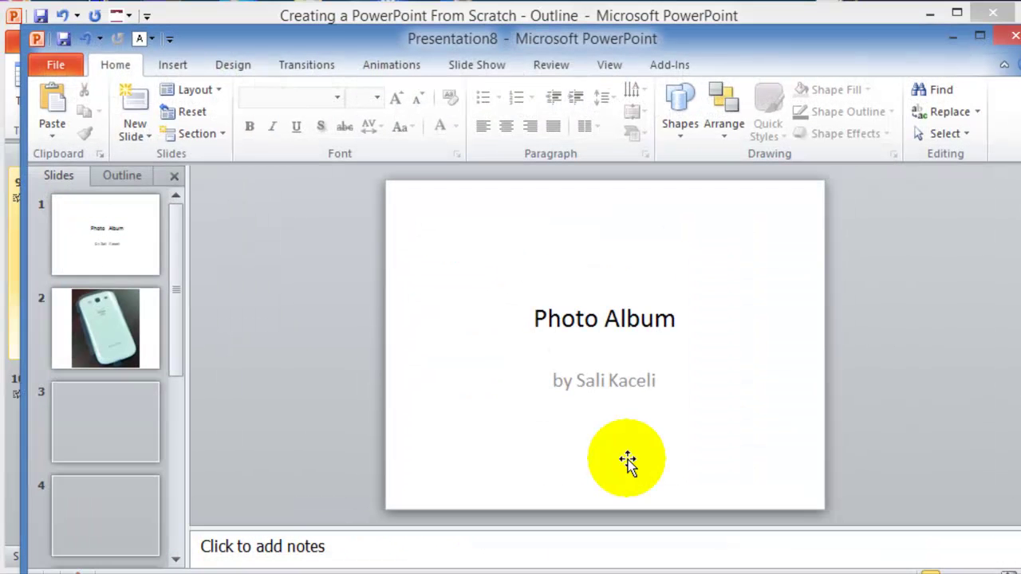
# Step: Look through the picture slides of the new photo album, from slide 2 to slide 5
pyautogui.click(137, 347)
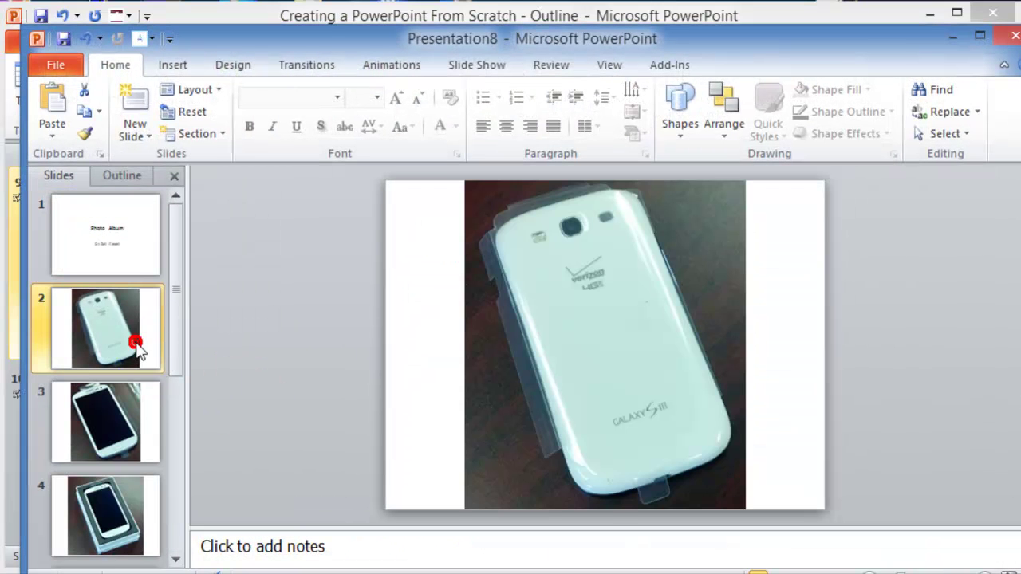
pyautogui.click(102, 424)
pyautogui.scroll(-1, 118, 442)
pyautogui.click(120, 427)
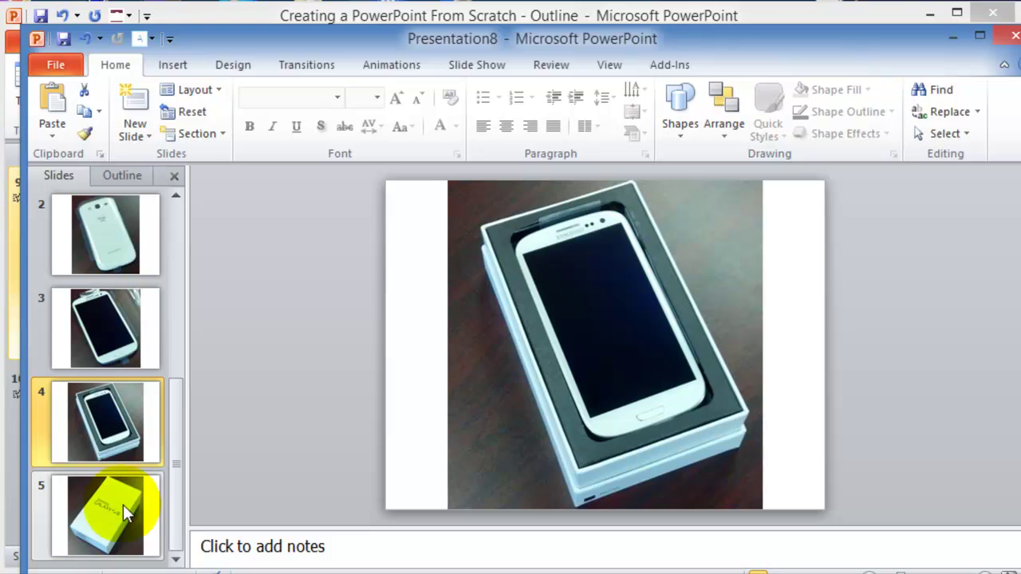
pyautogui.click(111, 498)
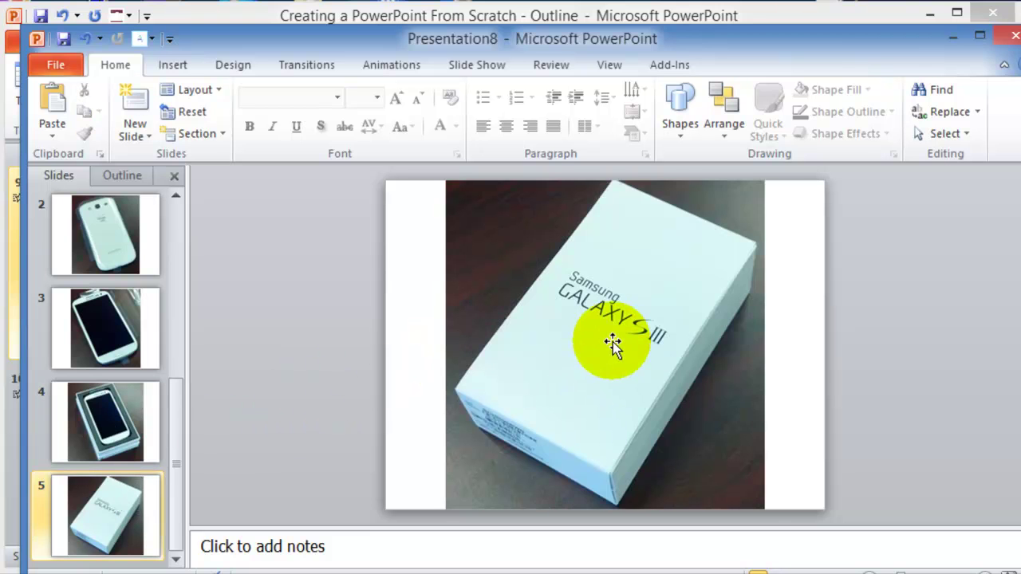
pyautogui.scroll(4, 614, 343)
pyautogui.scroll(-4, 614, 343)
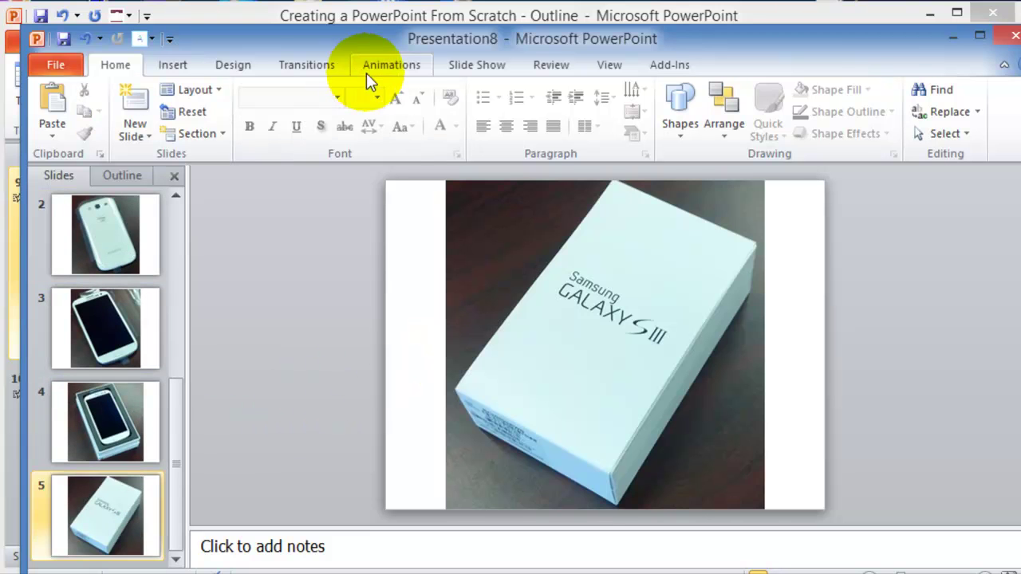
# Step: Rehearse the timings of the whole photo album slide show and keep the new slide timings
pyautogui.click(470, 67)
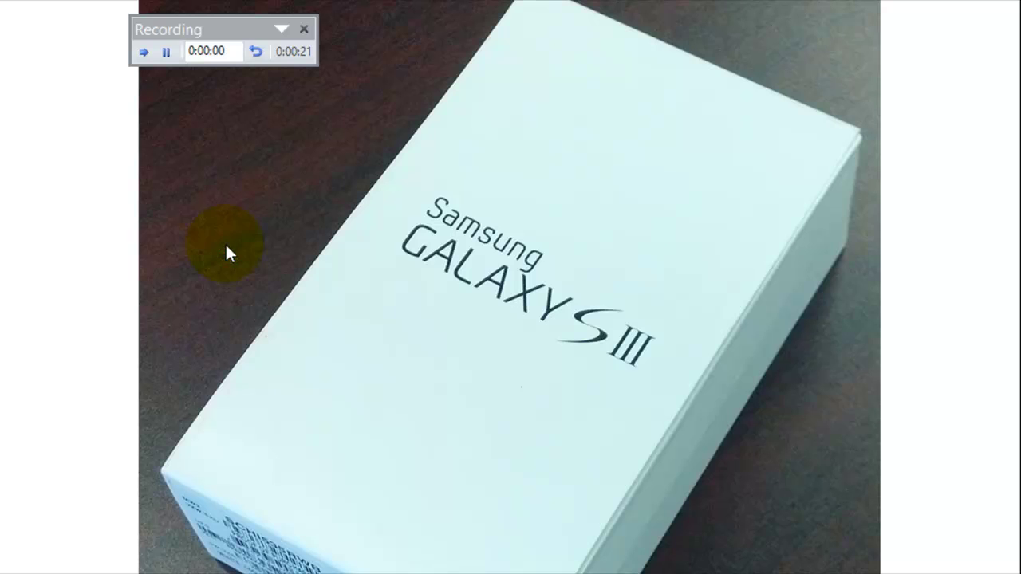
pyautogui.click(241, 323)
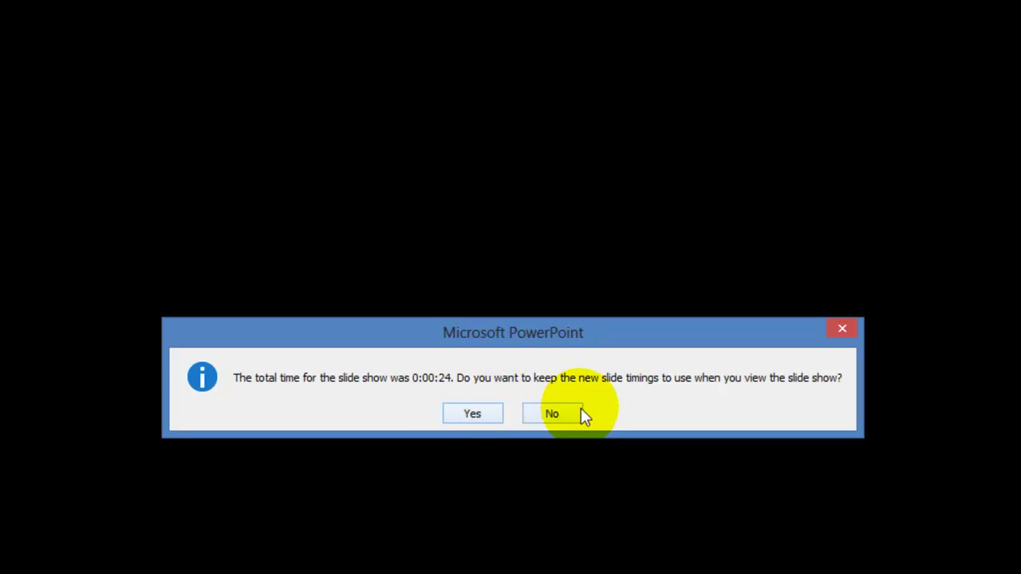
pyautogui.click(472, 413)
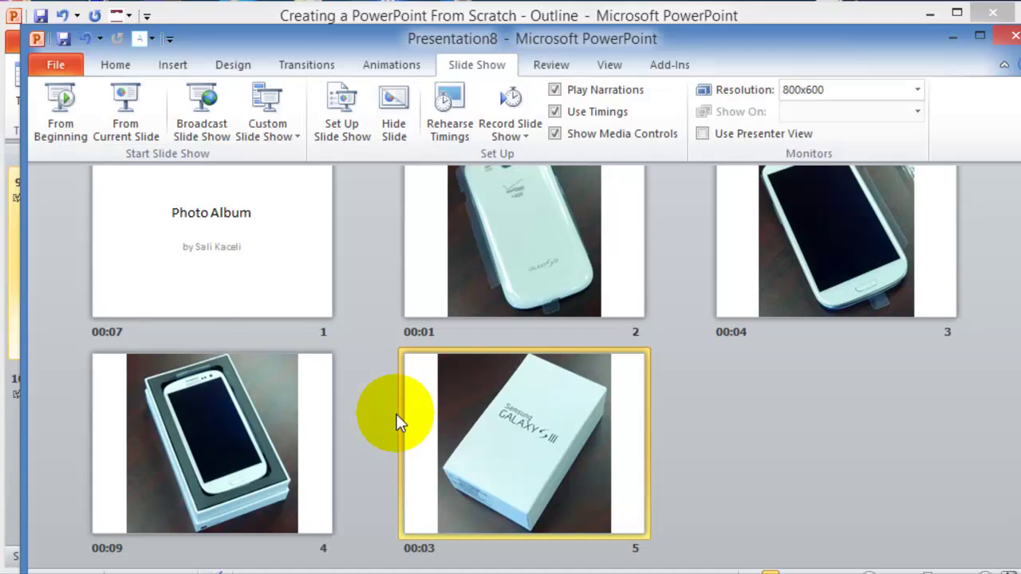
pyautogui.click(351, 142)
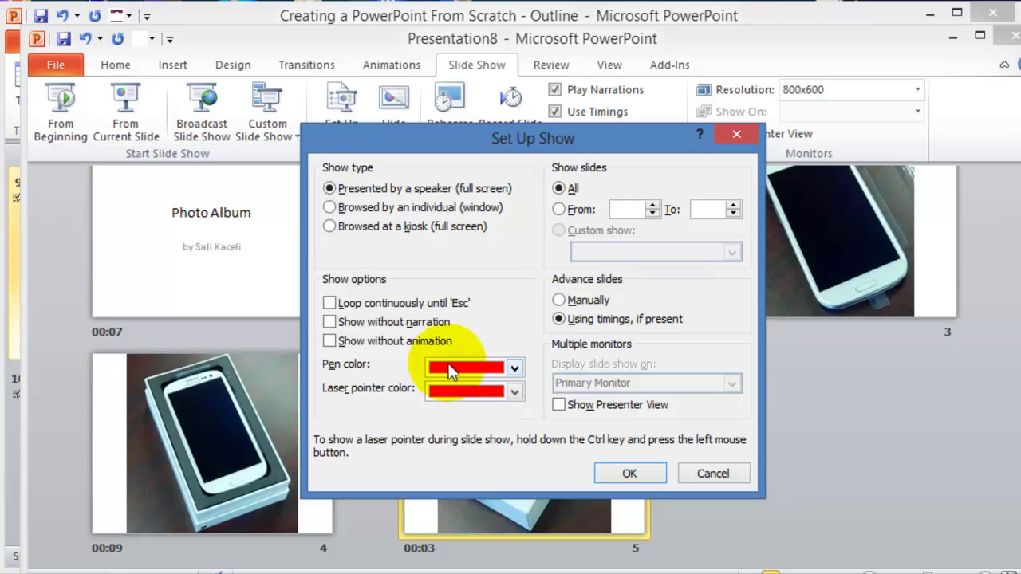
pyautogui.click(329, 302)
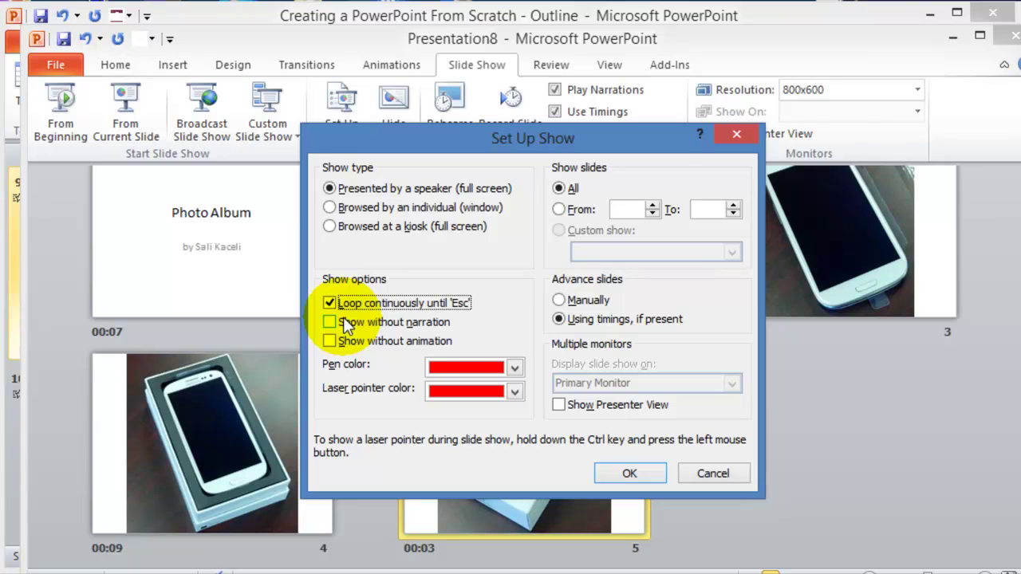
pyautogui.click(733, 469)
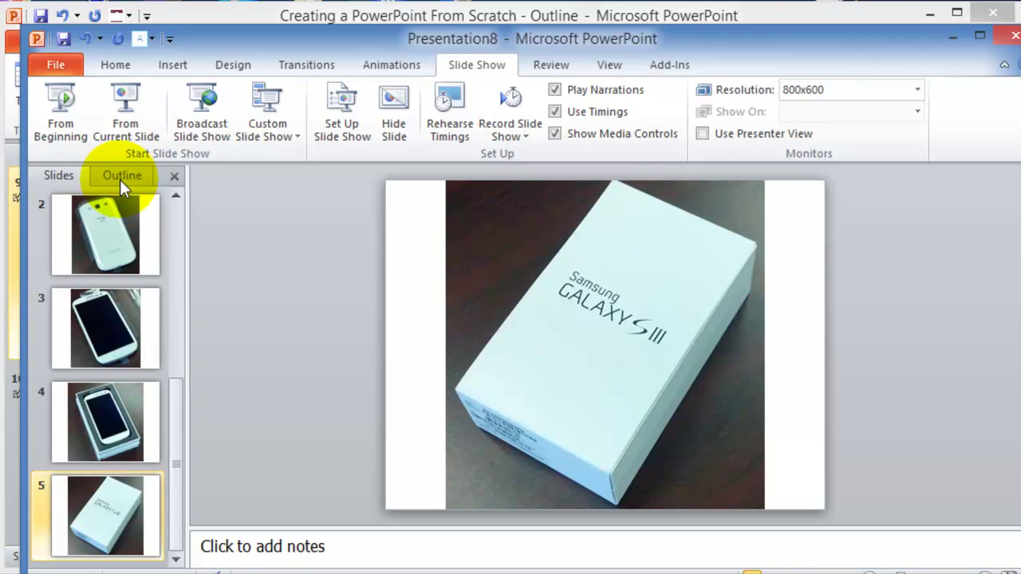
# Step: Return to the Creating a PowerPoint From Scratch presentation and view its text outline at slide 8, Inserting Other Objects
pyautogui.click(951, 37)
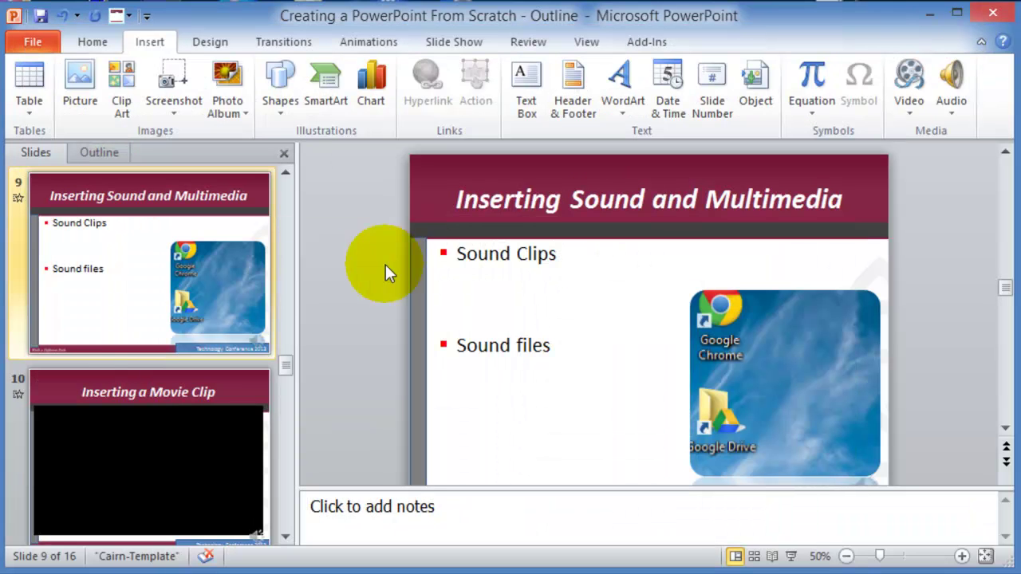
pyautogui.click(126, 269)
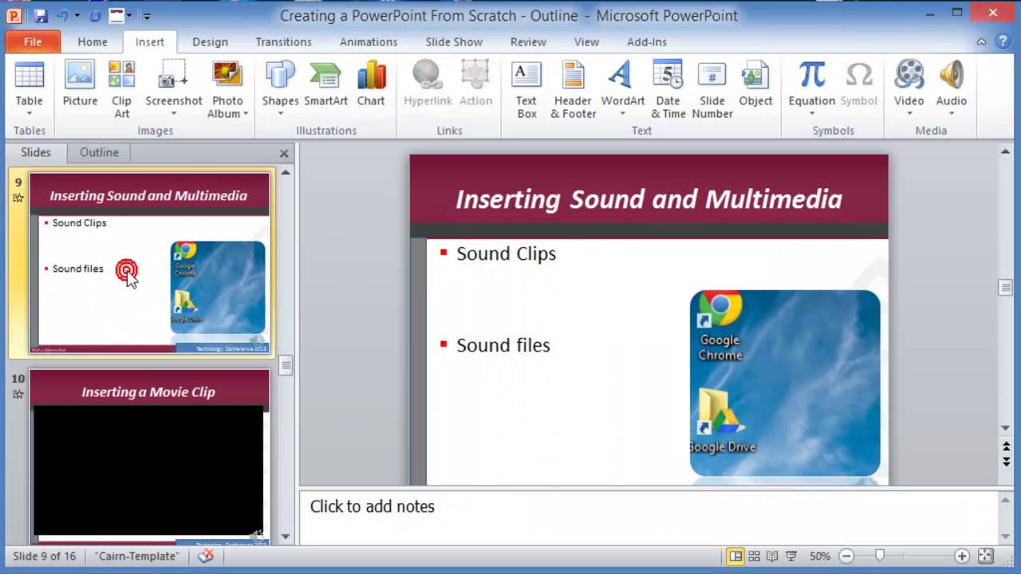
pyautogui.click(99, 152)
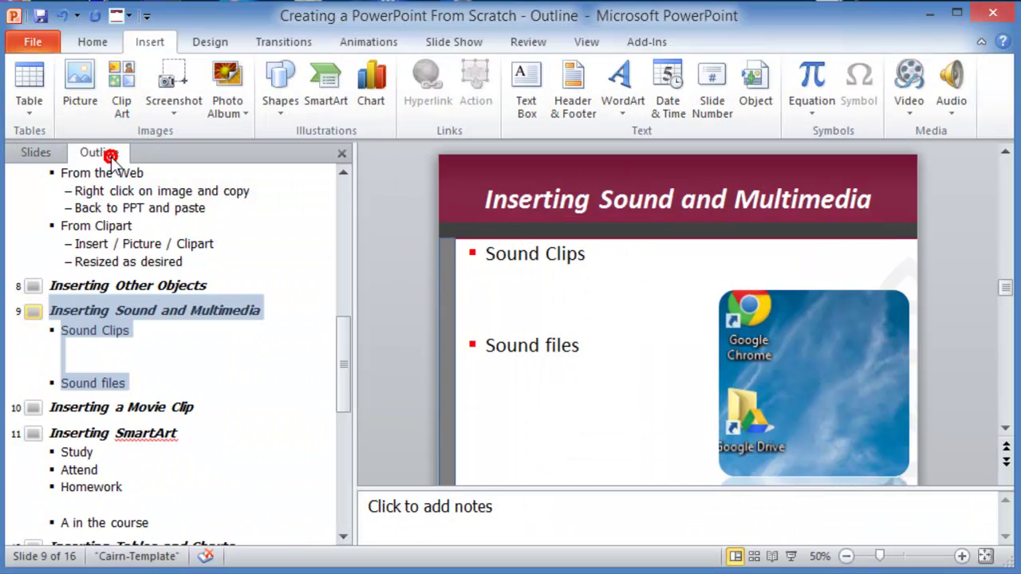
pyautogui.click(36, 153)
pyautogui.scroll(1, 479, 339)
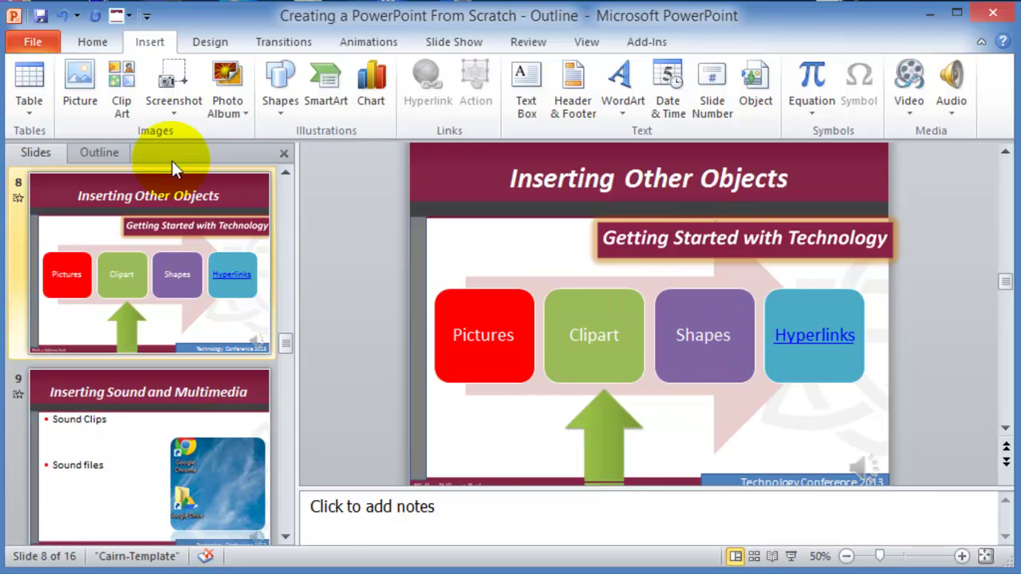
pyautogui.click(109, 154)
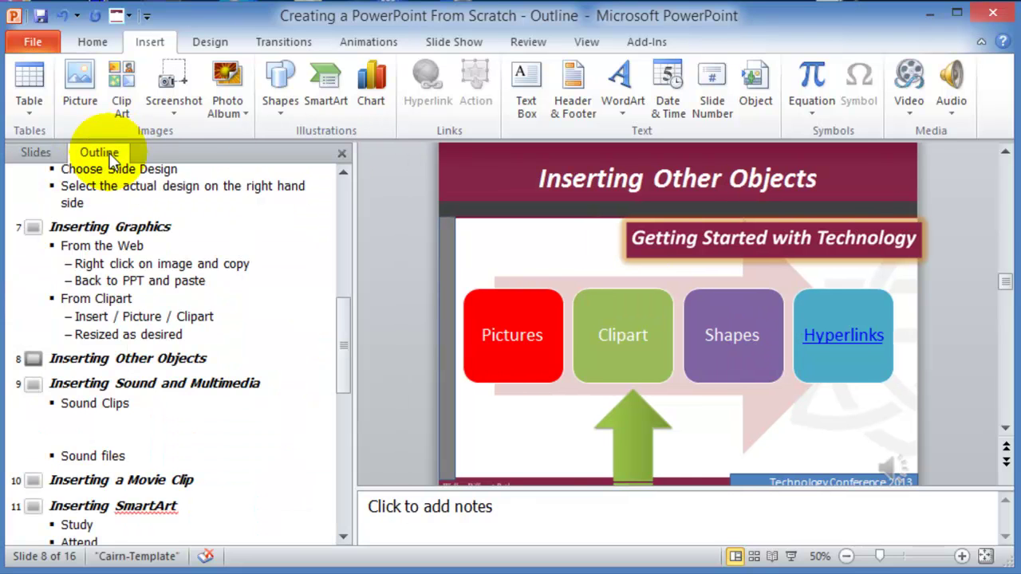